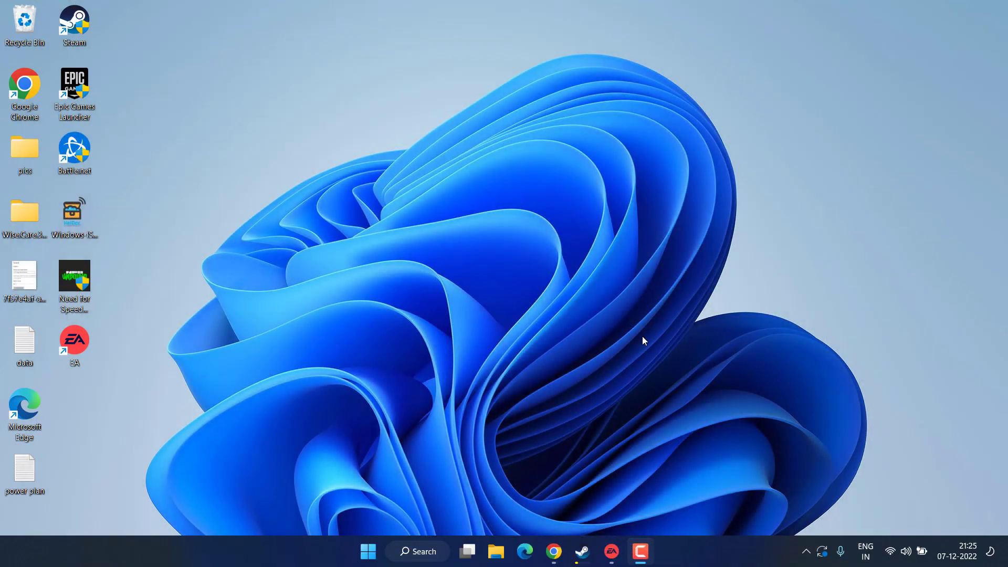
- Set the Resident Evil Village Gold Edition demo's Controller override to Disable Steam Input
click(583, 549)
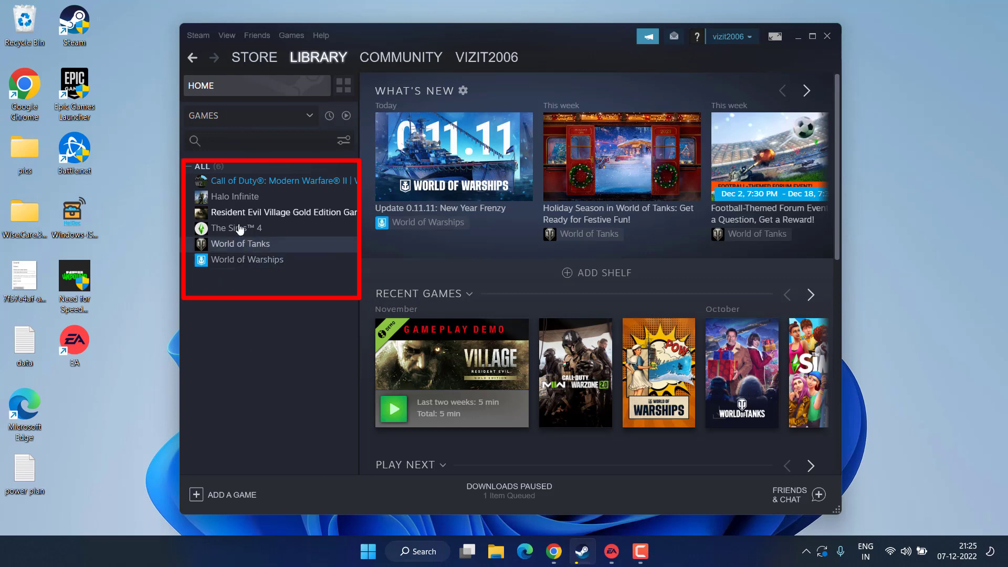
right_click(252, 212)
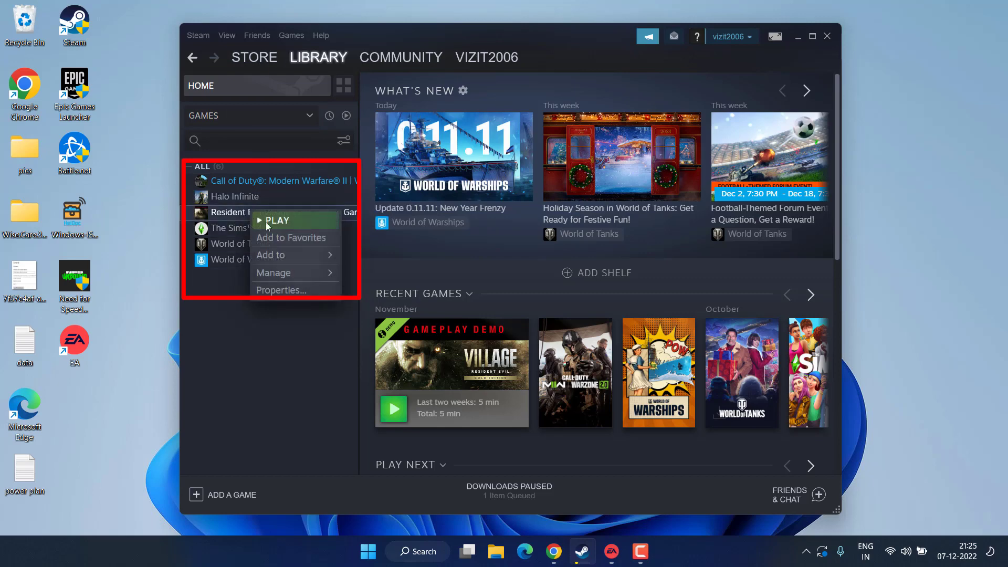
click(285, 291)
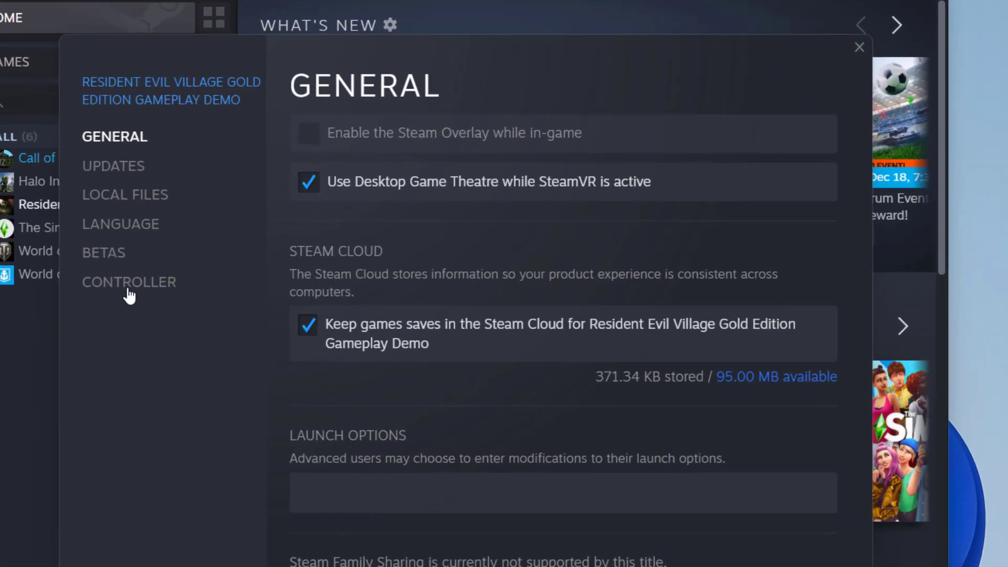
click(180, 277)
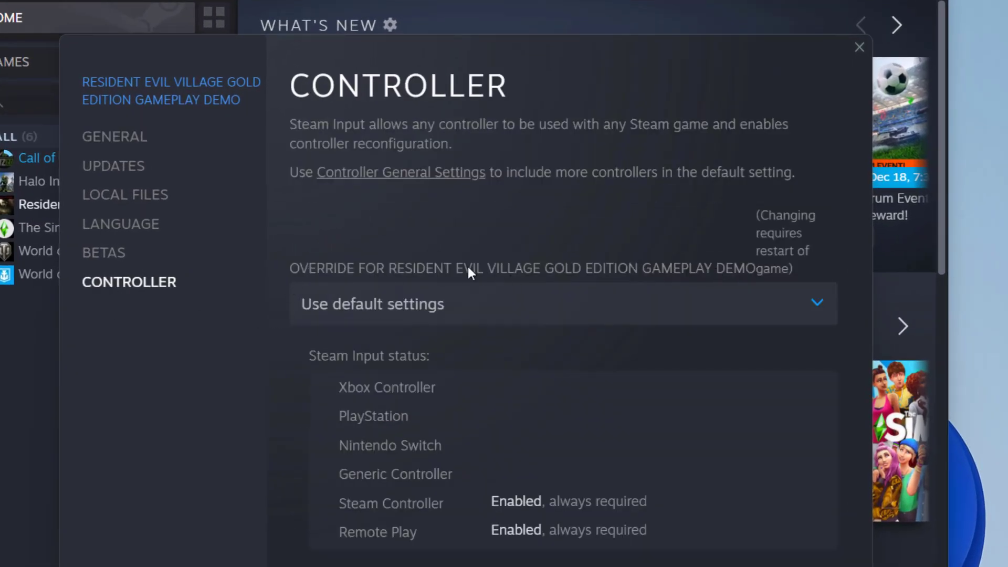
click(447, 306)
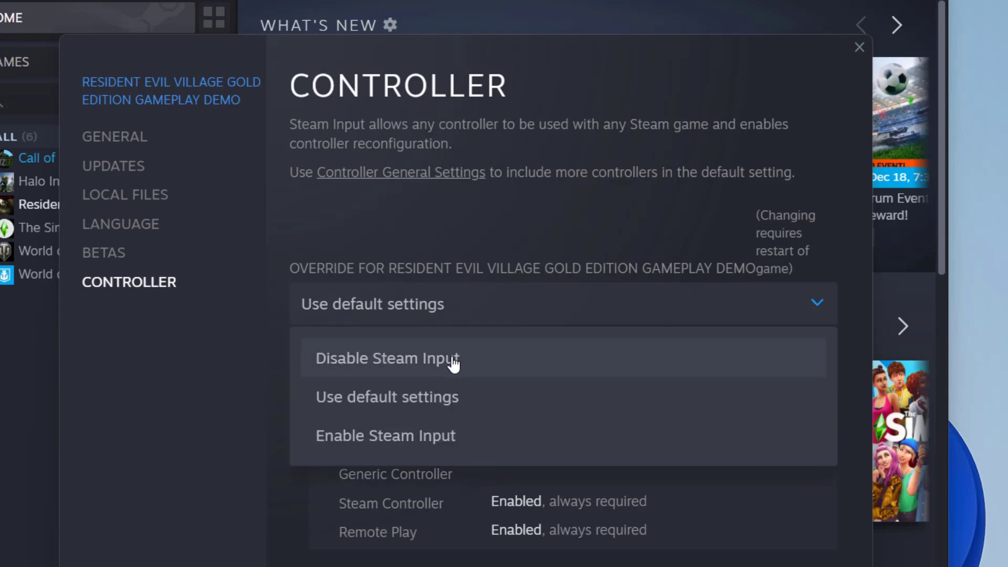
click(417, 364)
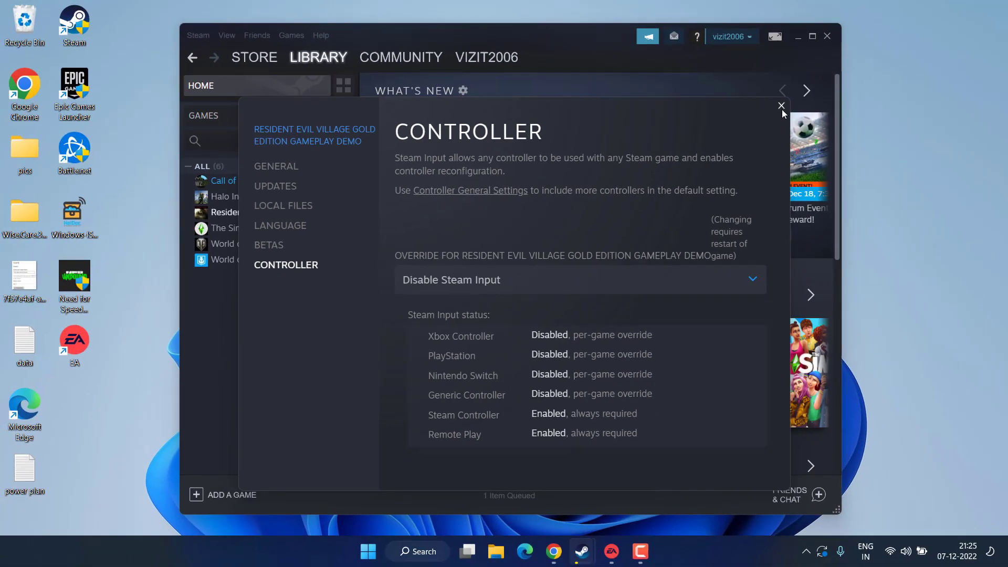
click(781, 105)
mouse_move(476, 51)
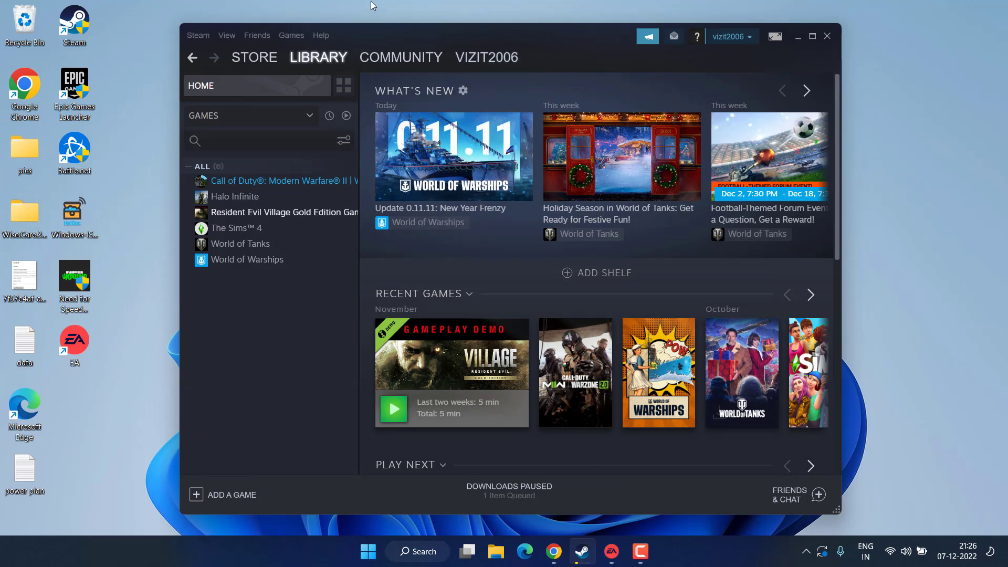
- Check PlayStation Configuration Support in General Controller Settings, leaving Xbox Configuration Support unchecked
click(197, 34)
click(205, 116)
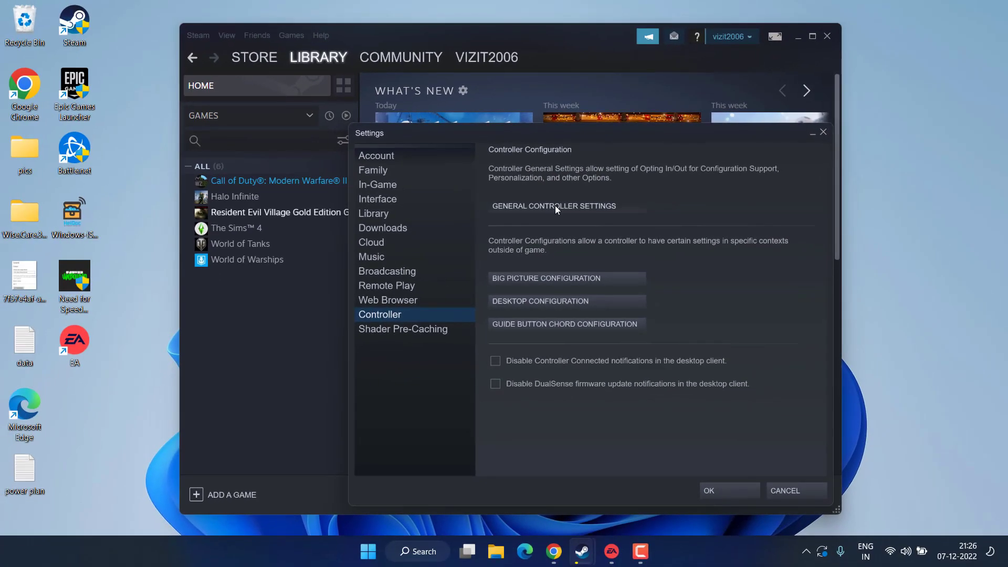
click(556, 205)
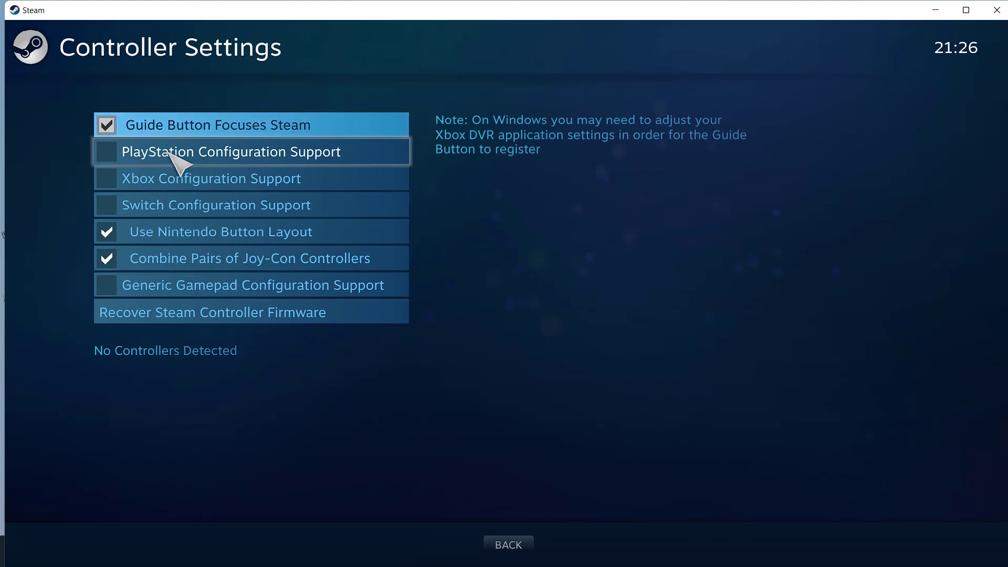
click(106, 152)
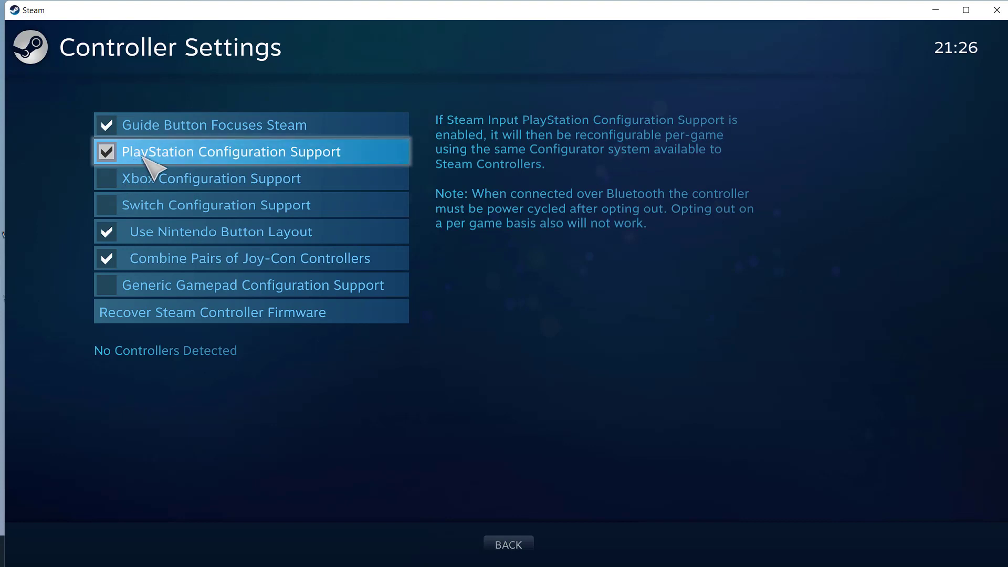
click(108, 178)
click(109, 178)
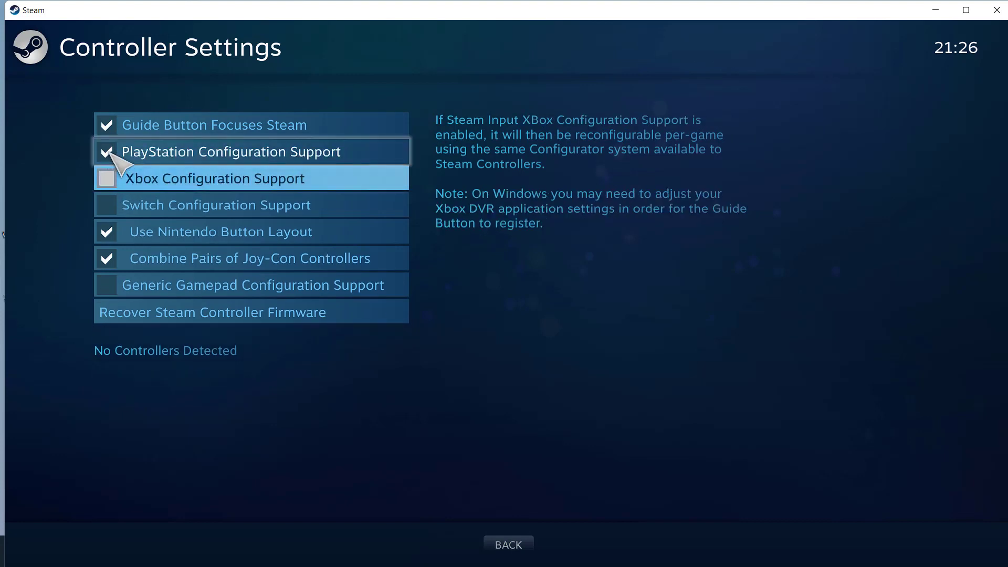
key(Escape)
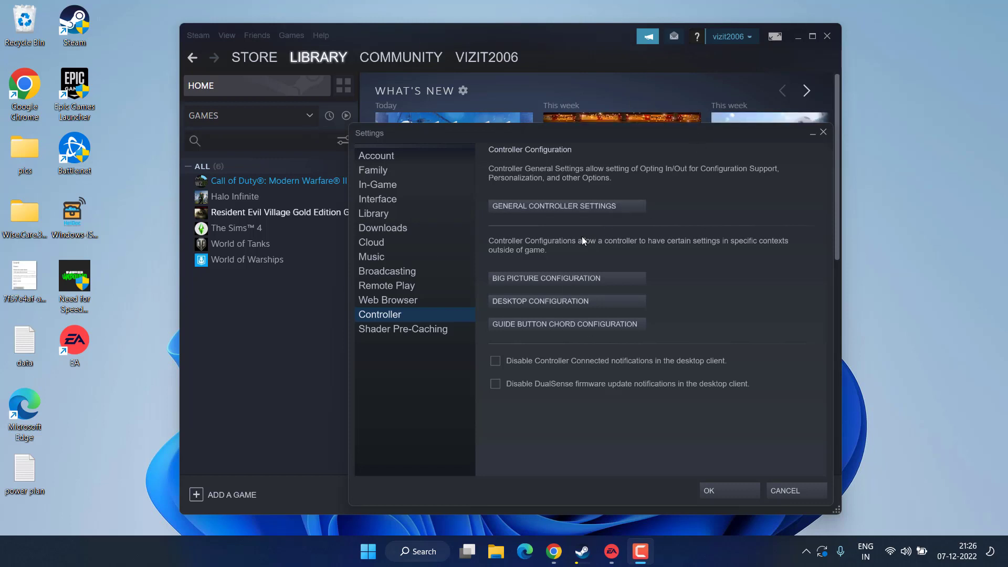
- Uncheck Guide Button Focuses Steam, PlayStation support, Nintendo Button Layout and Joy-Con pairing, then close Settings
click(562, 208)
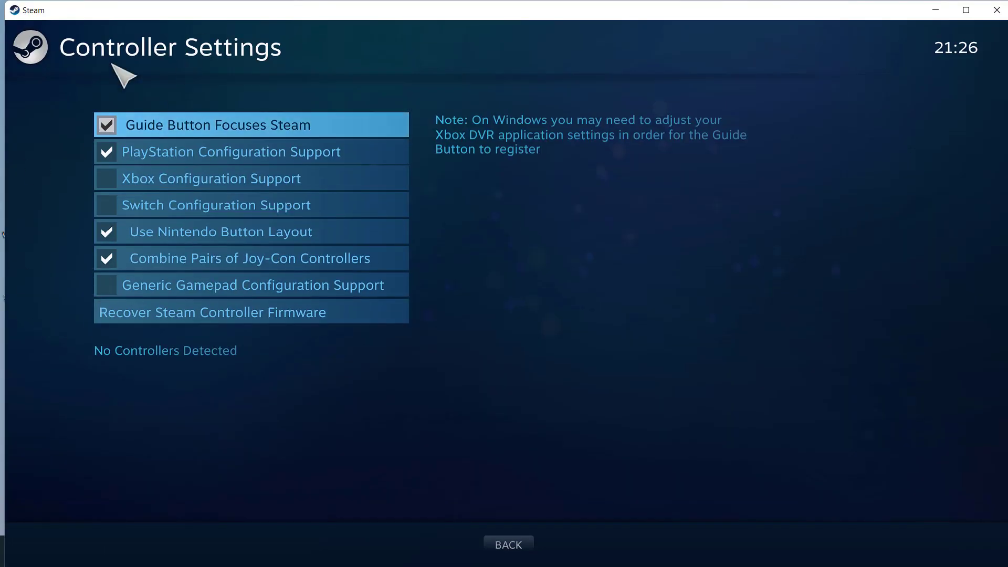
click(106, 130)
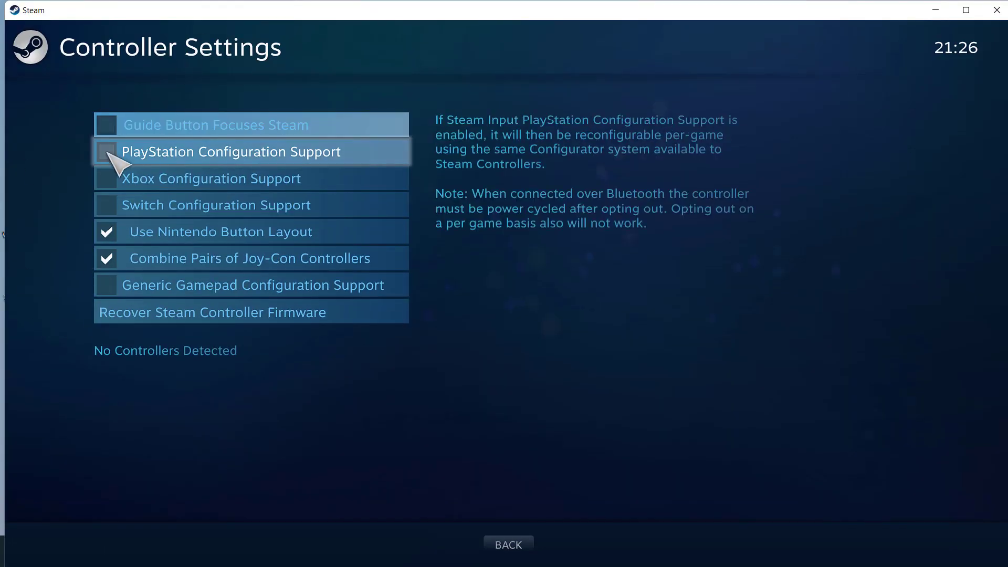
click(111, 152)
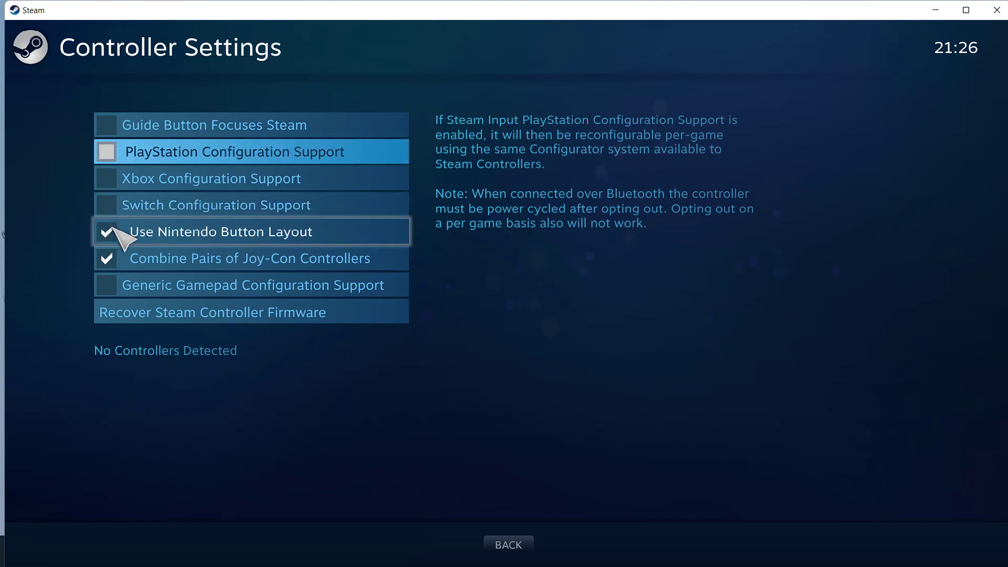
click(108, 232)
click(108, 259)
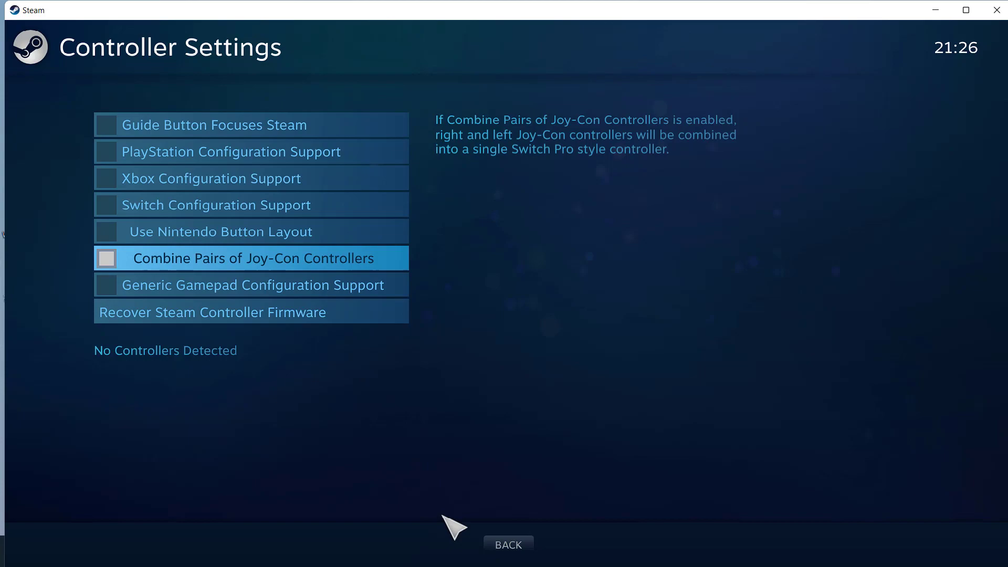
click(501, 546)
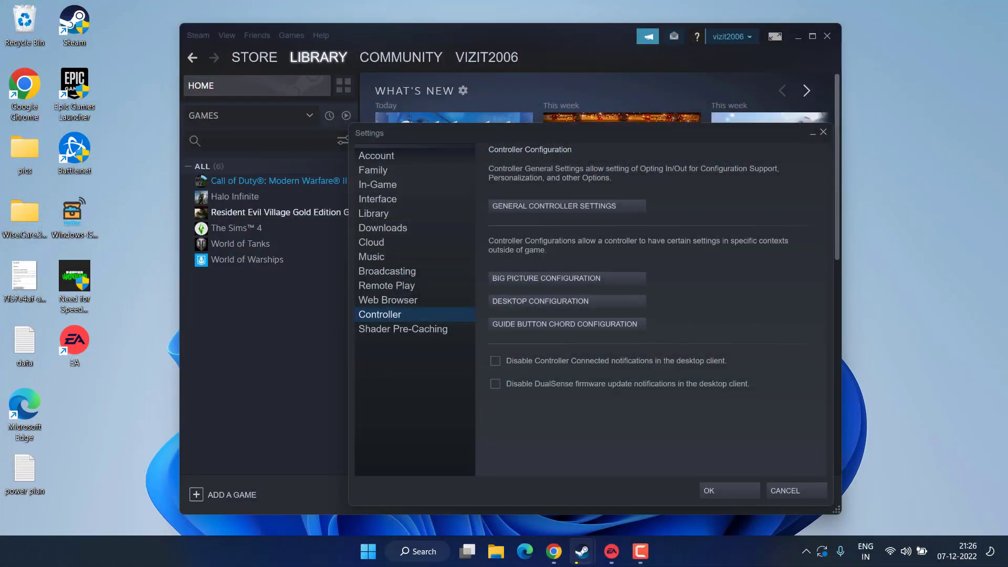
click(823, 132)
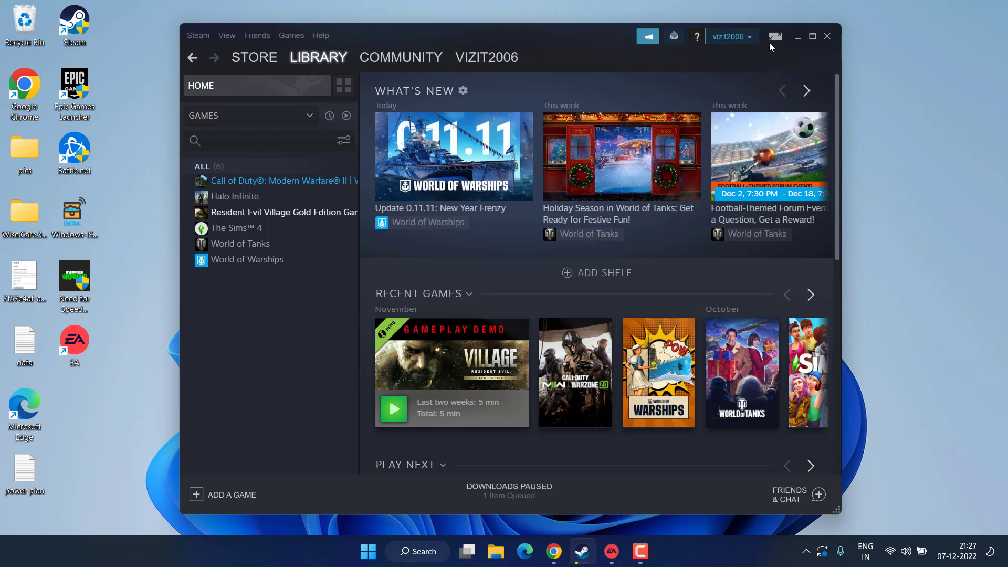
- Download DS4Windows_3.1.11_x64.zip from ds4-windows.com and save it to the Desktop
click(799, 38)
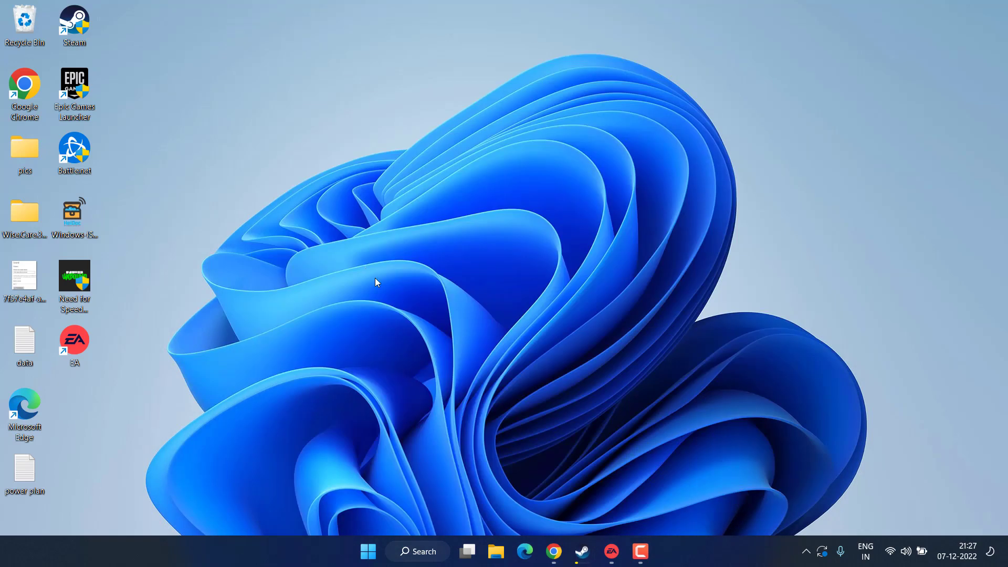
click(559, 548)
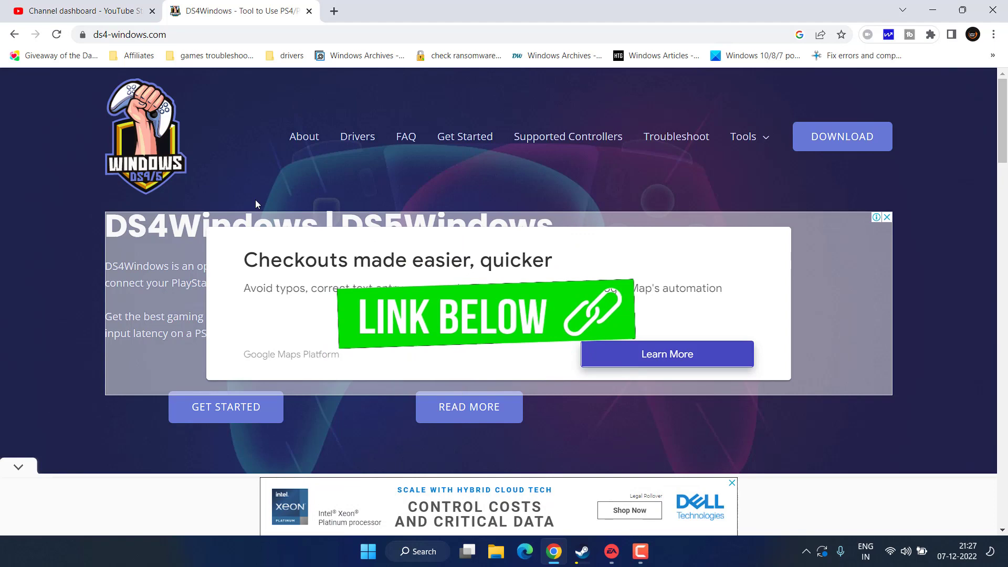
click(839, 141)
click(549, 367)
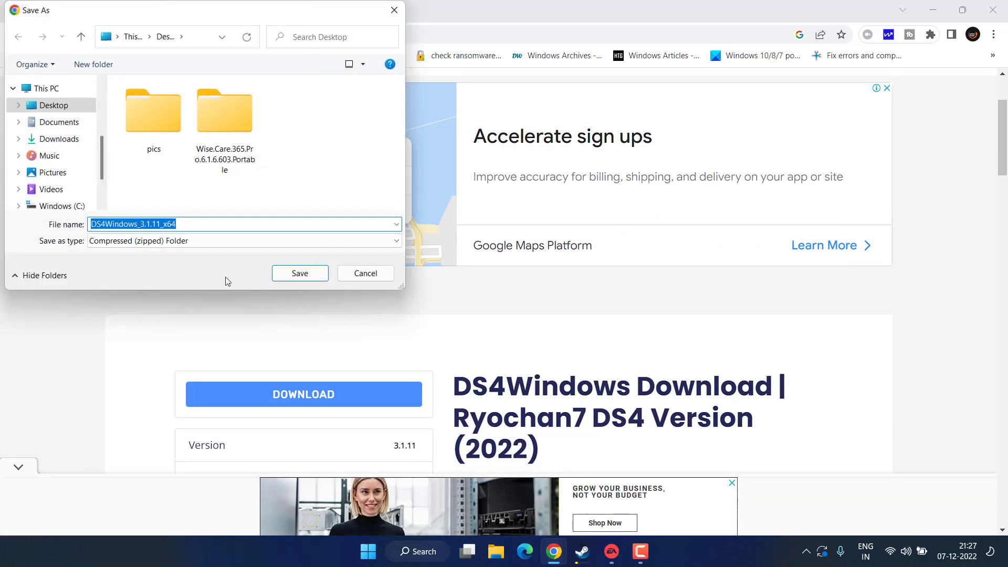
click(299, 273)
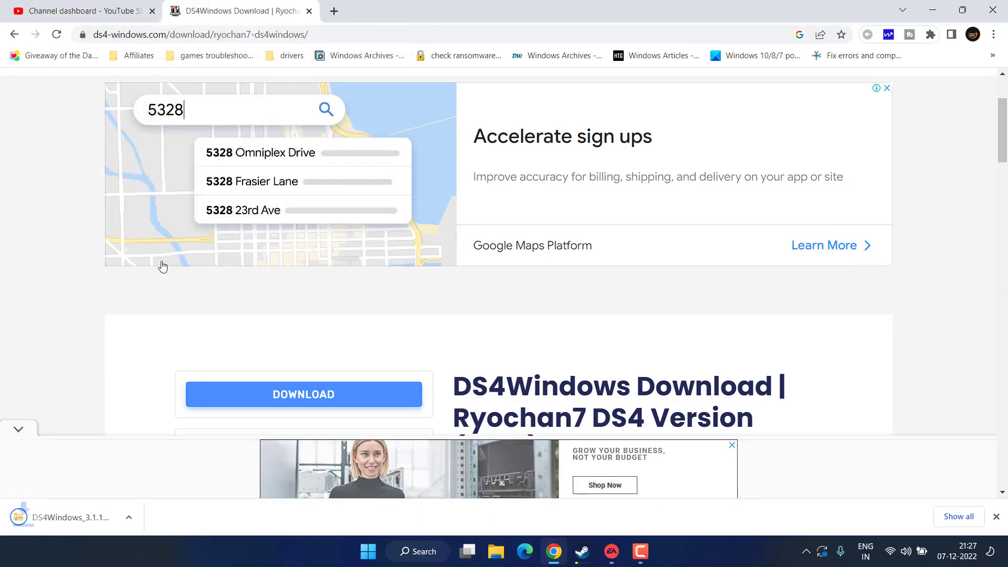
click(935, 14)
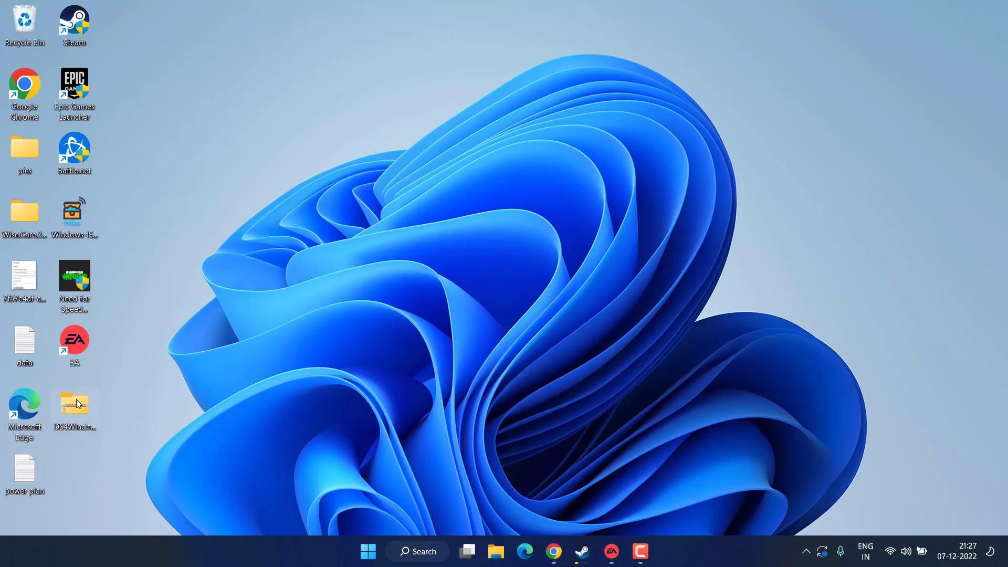
- Extract the DS4Windows folder from the downloaded zip onto the desktop
double_click(76, 397)
drag(234, 159, 637, 248)
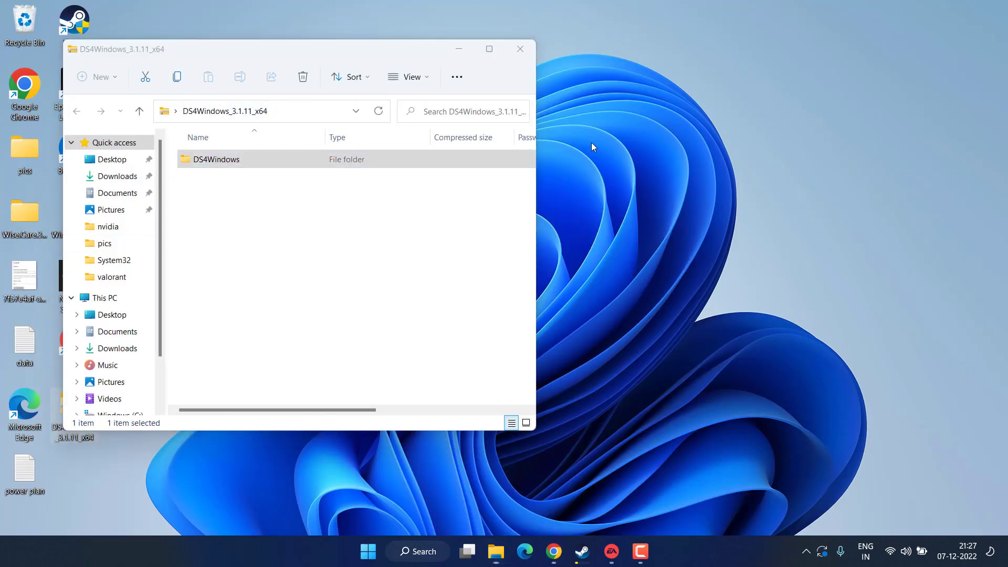
click(520, 48)
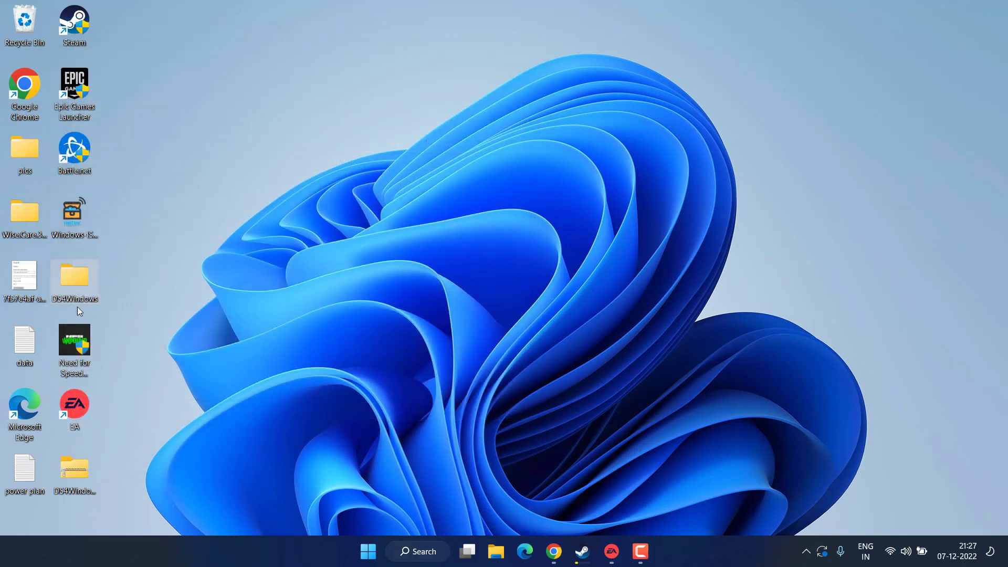
- Open the extracted DS4Windows folder and run DS4Windows.exe
double_click(78, 289)
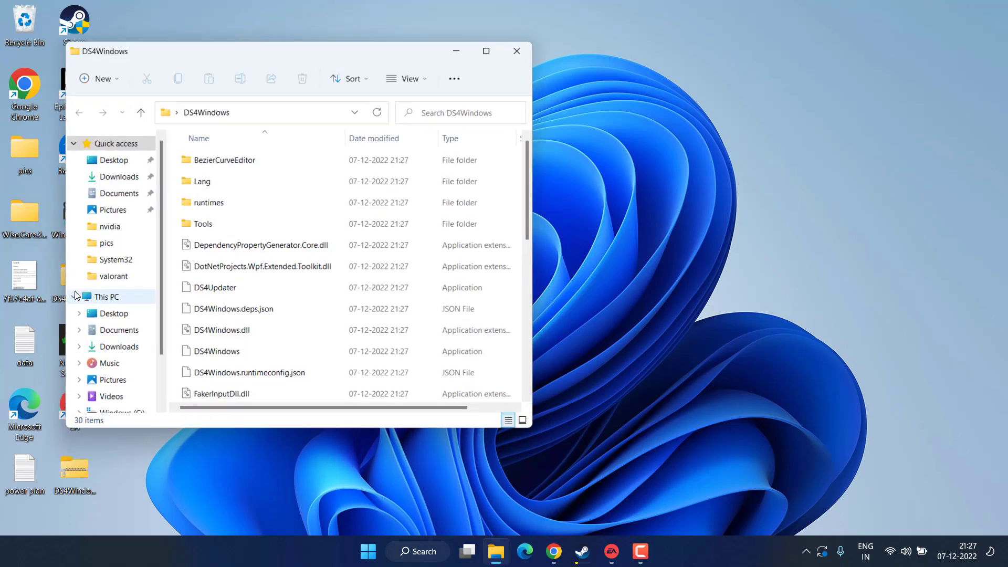
click(218, 356)
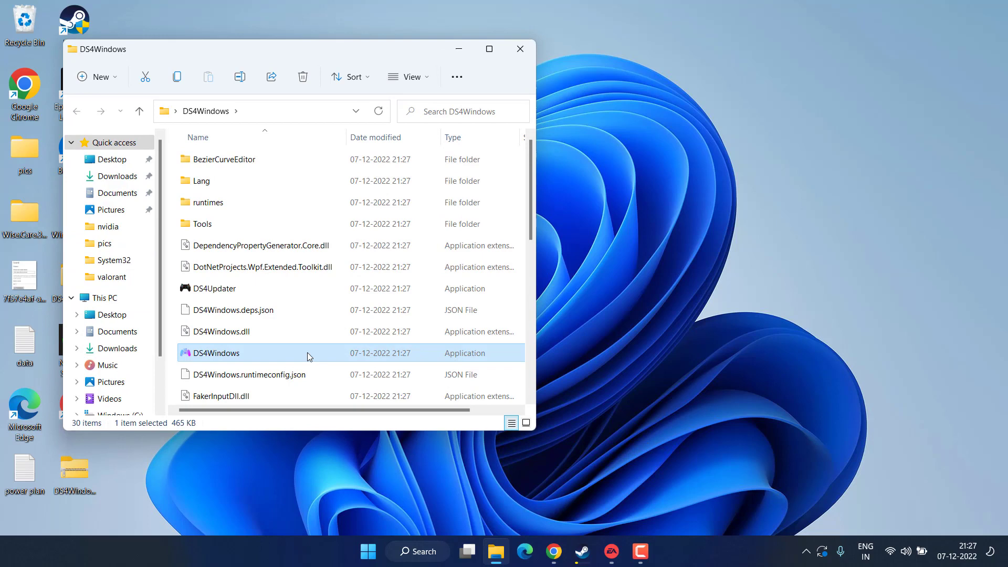
double_click(227, 359)
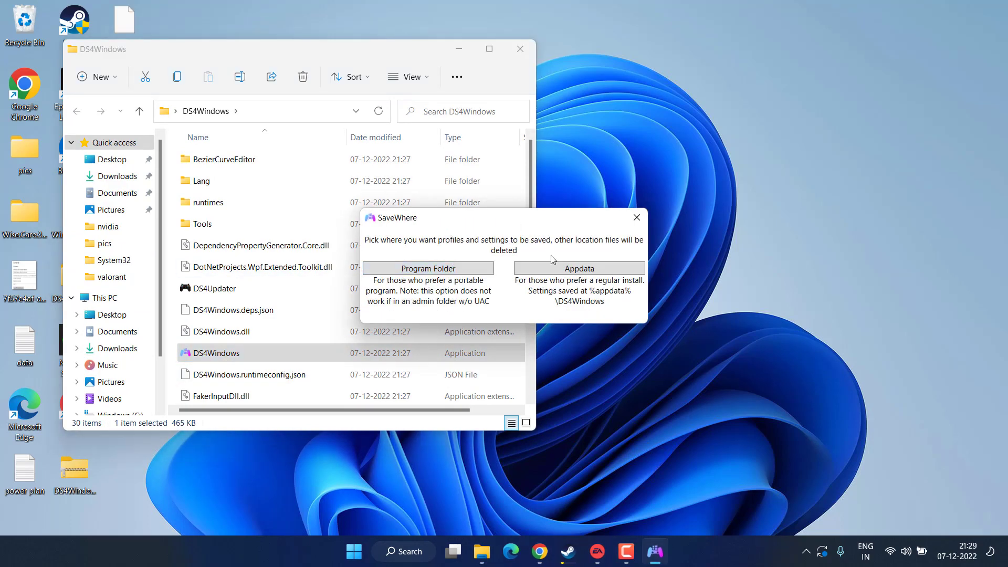
- Choose Program Folder for DS4Windows settings, finish the Welcome guide, view Settings, and close DS4Windows
click(439, 273)
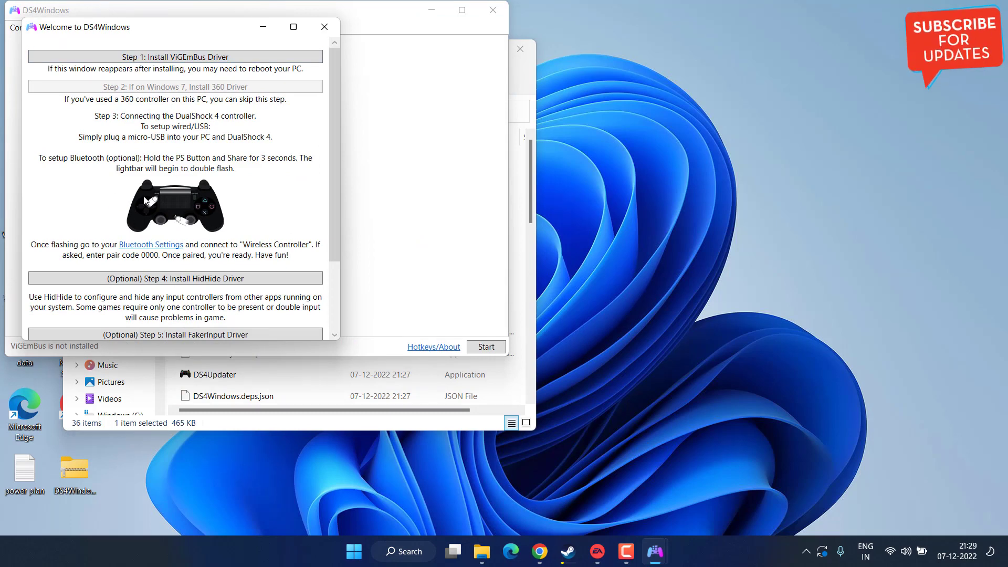
scroll(176, 315, down, 5)
click(175, 328)
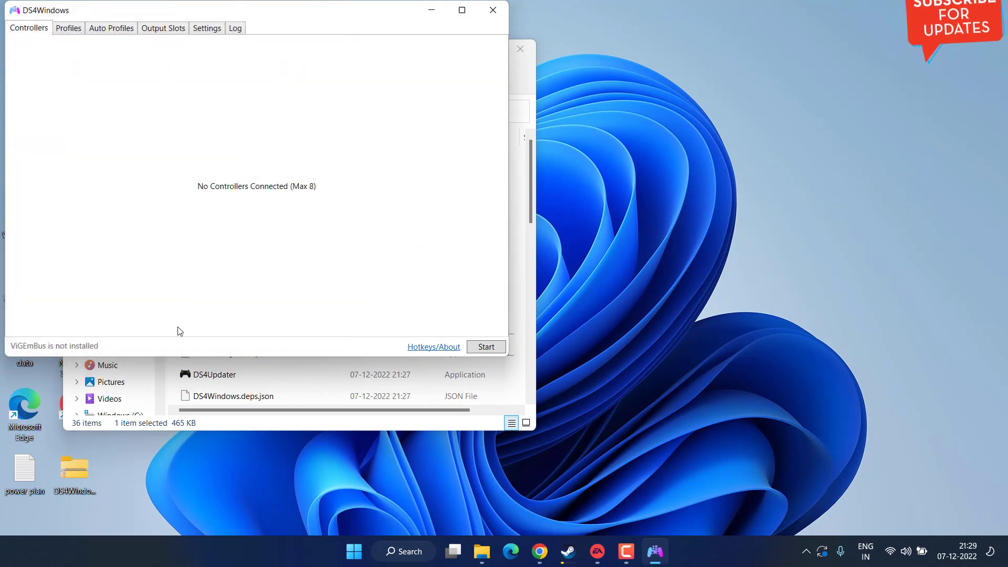
click(214, 32)
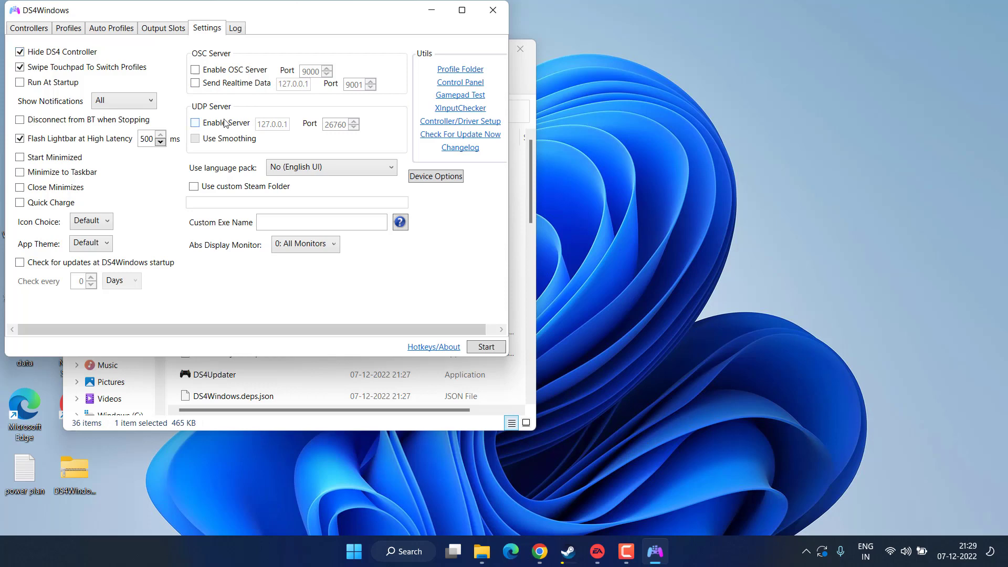
click(504, 17)
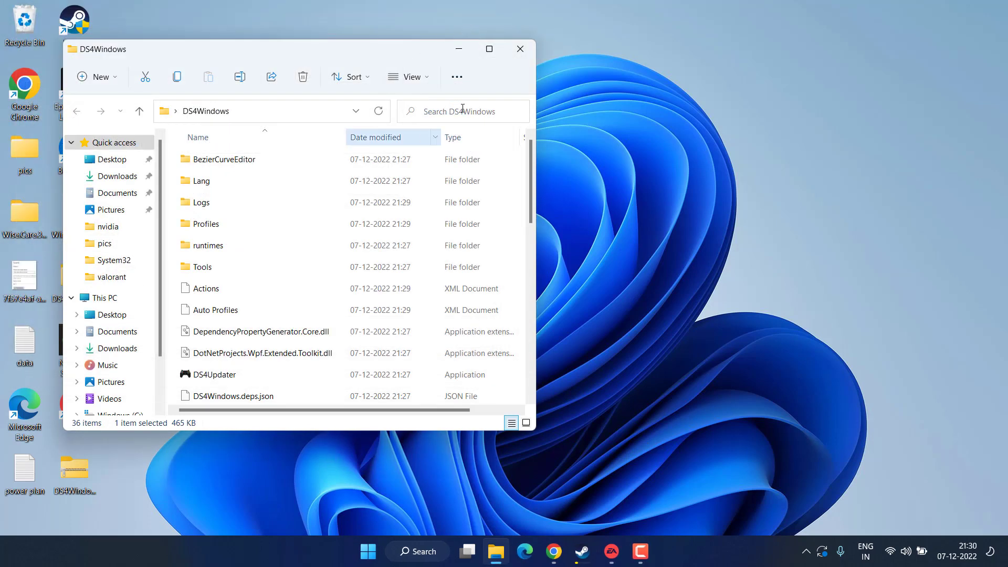
- Close the DS4Windows File Explorer window
click(516, 26)
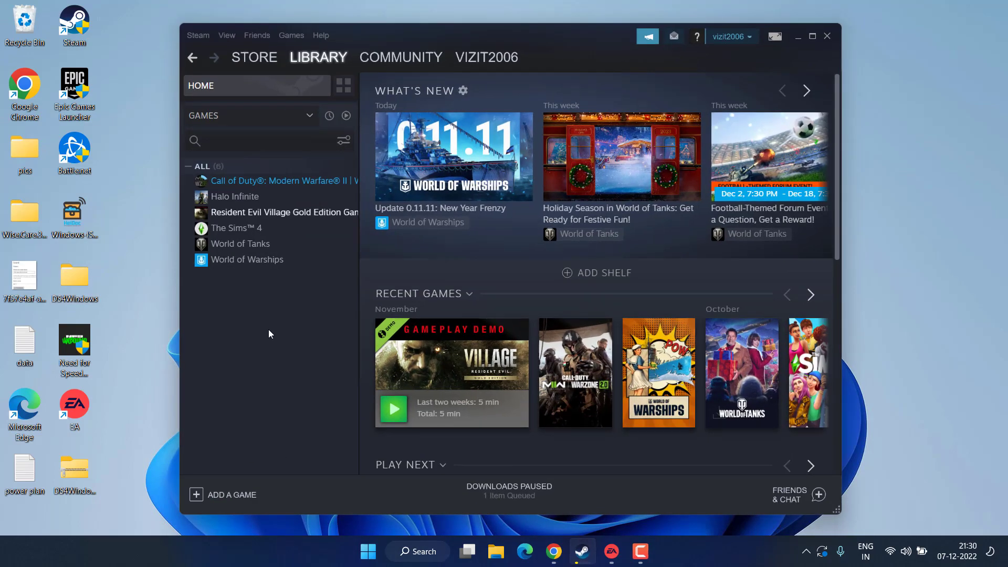
- Start adding a non-Steam game and browse to the root of the C: drive
click(232, 496)
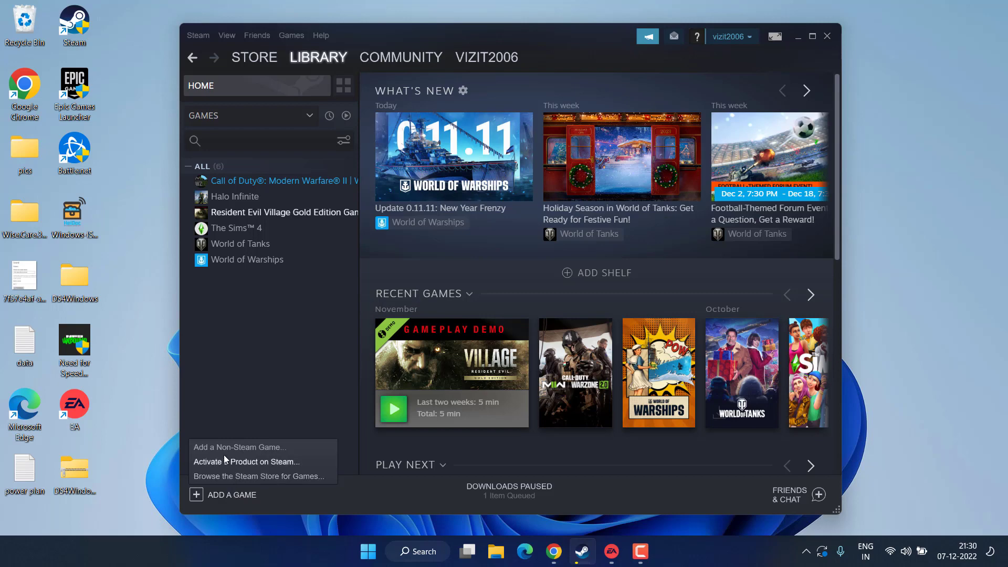
click(256, 446)
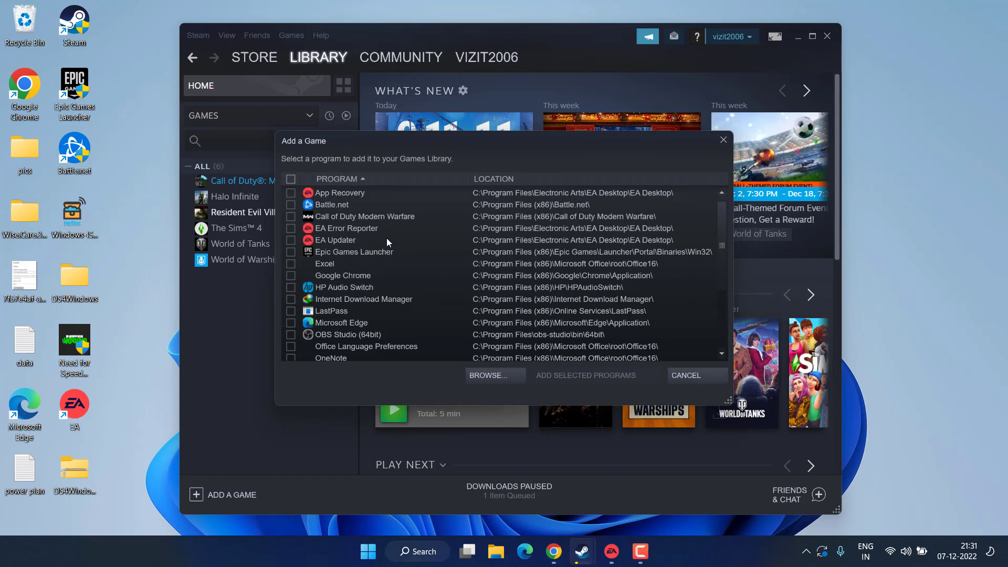
click(485, 378)
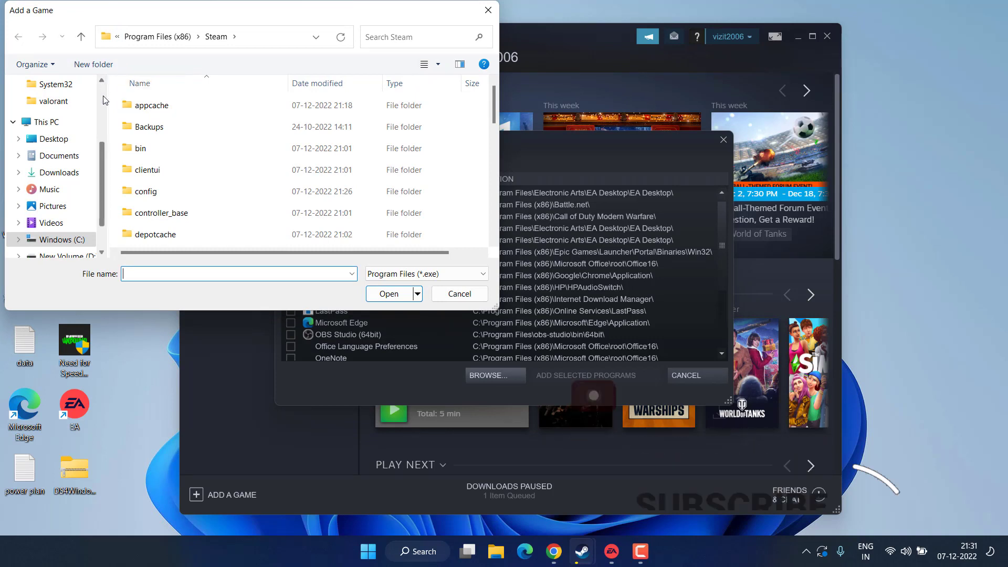
click(157, 36)
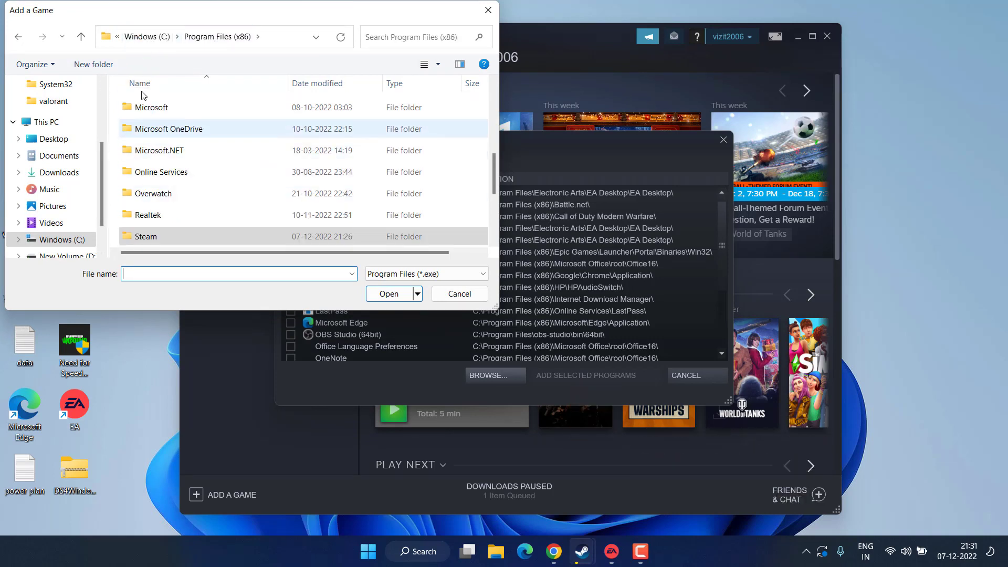
click(176, 37)
click(144, 38)
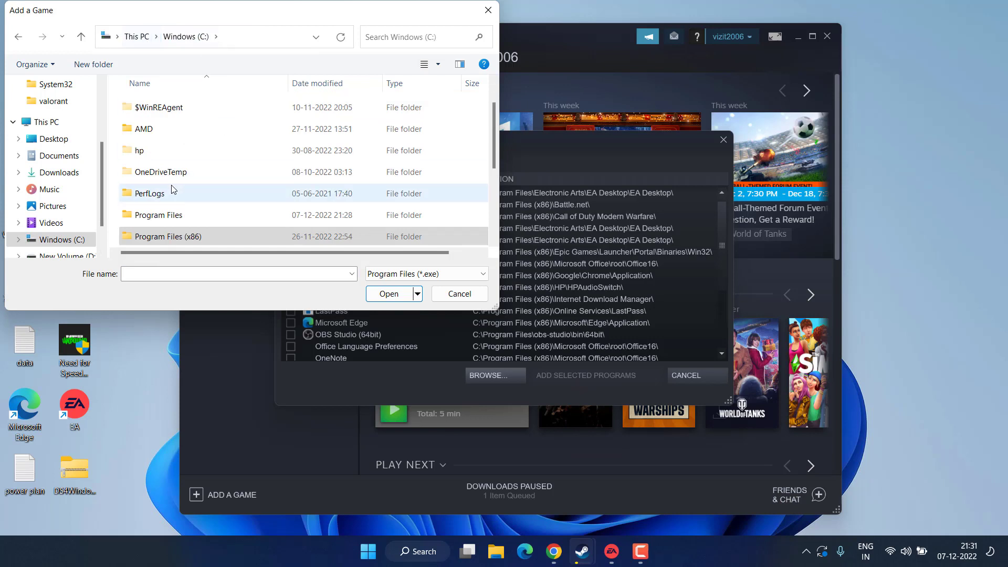
- Pick EADesktop from C:\Program Files\Electronic Arts\EA Desktop\EA Desktop as the program to add
click(169, 217)
double_click(168, 218)
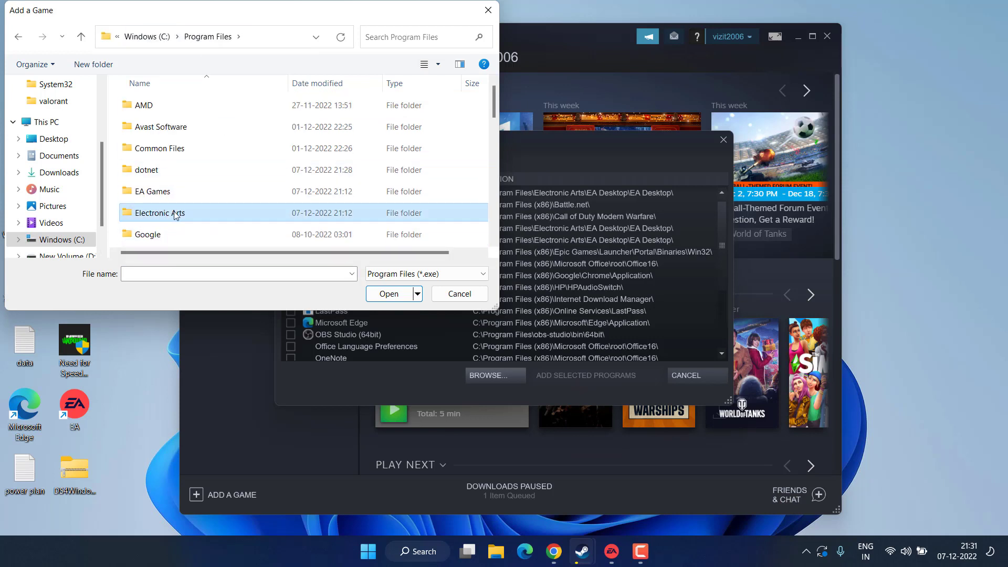
double_click(164, 212)
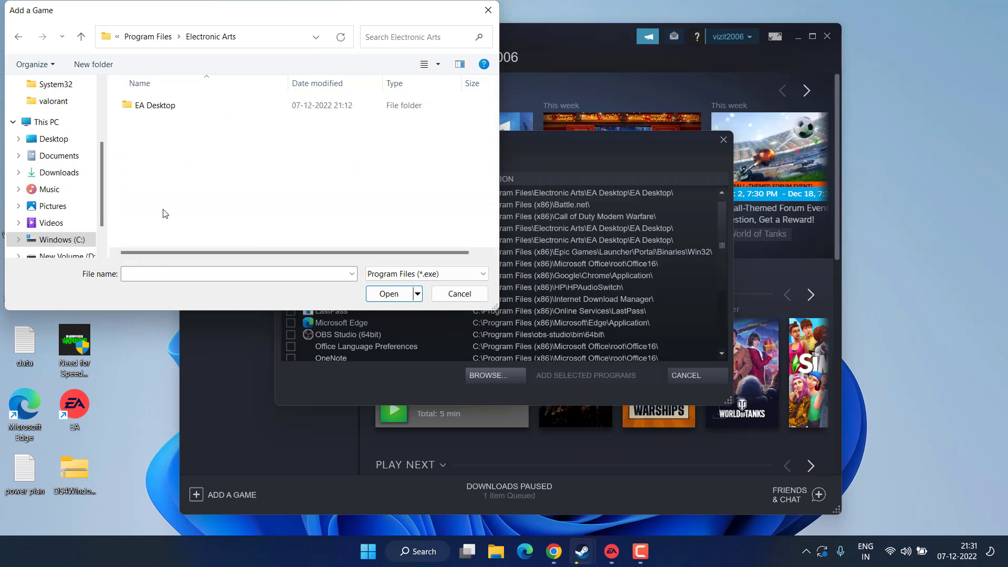
double_click(162, 106)
double_click(162, 107)
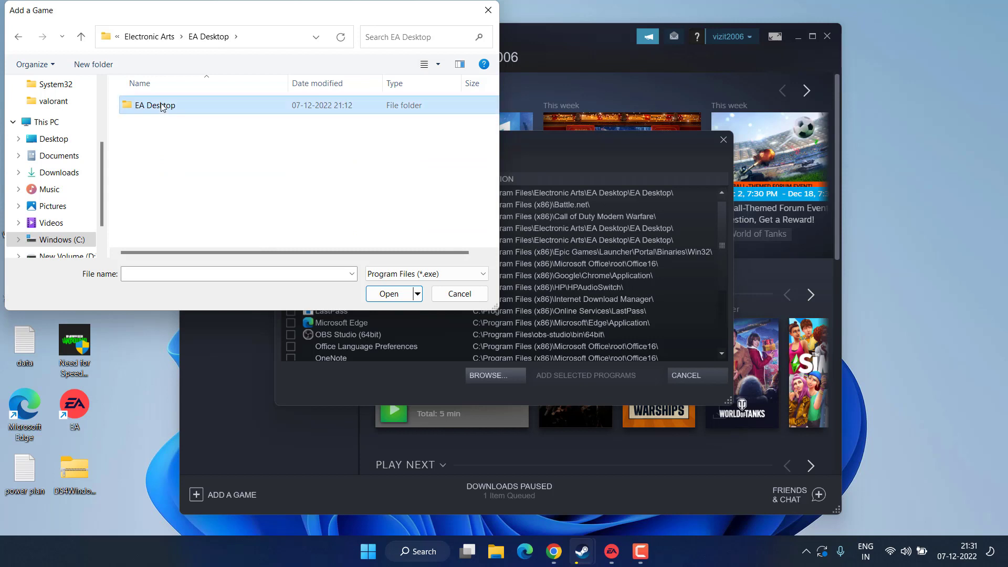
click(155, 215)
key(e)
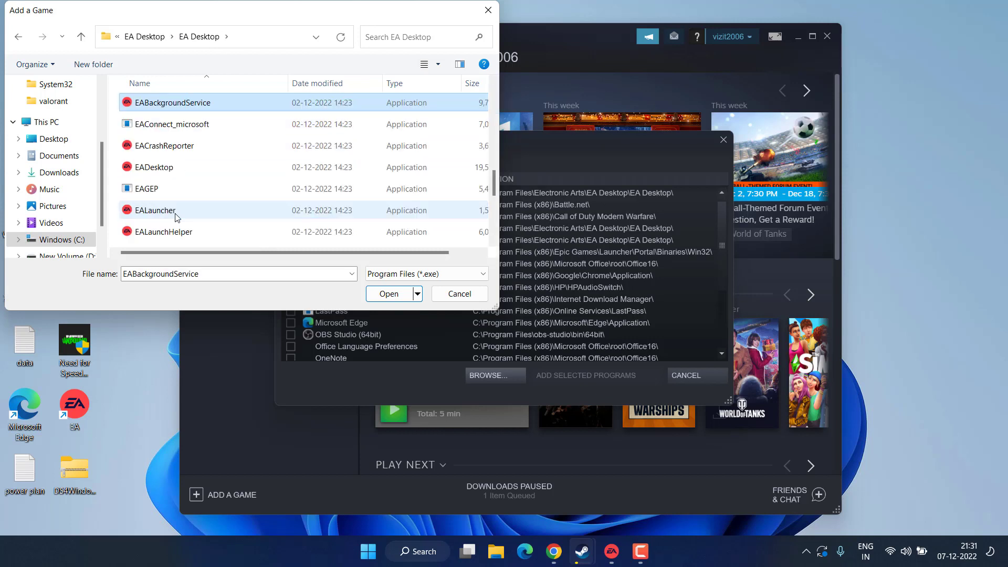
click(153, 170)
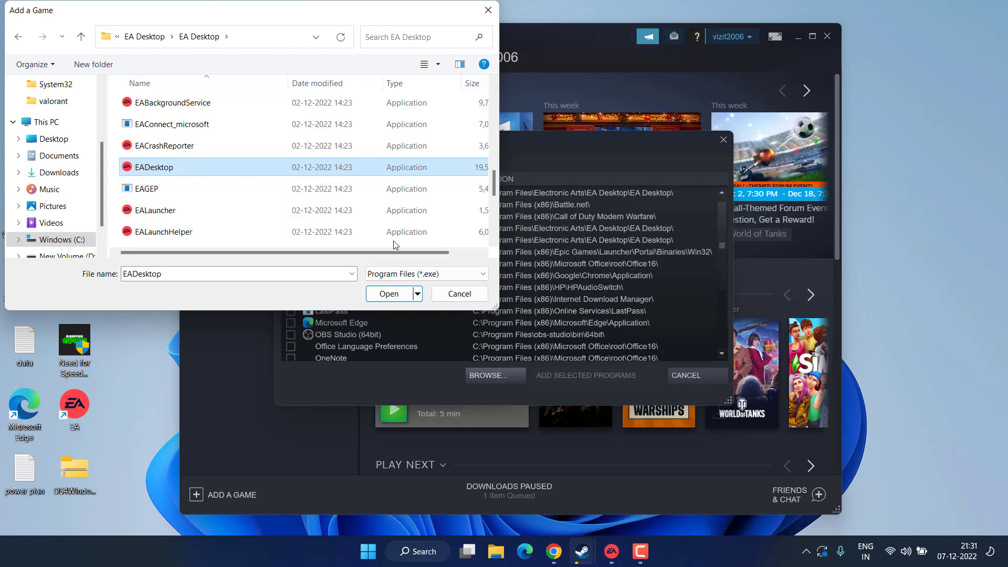
click(389, 294)
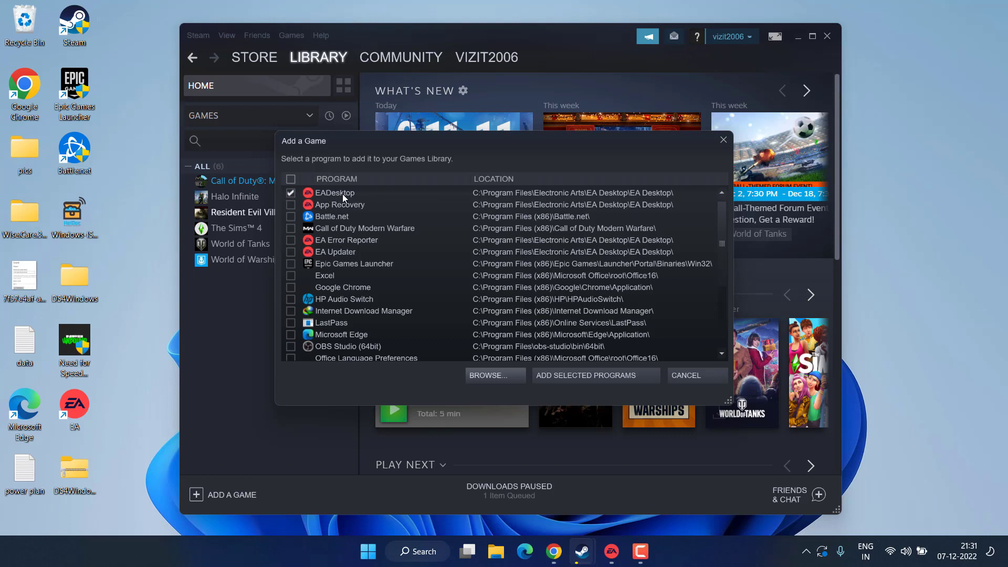
- Add EADesktop to the Steam library and open its game page
click(588, 373)
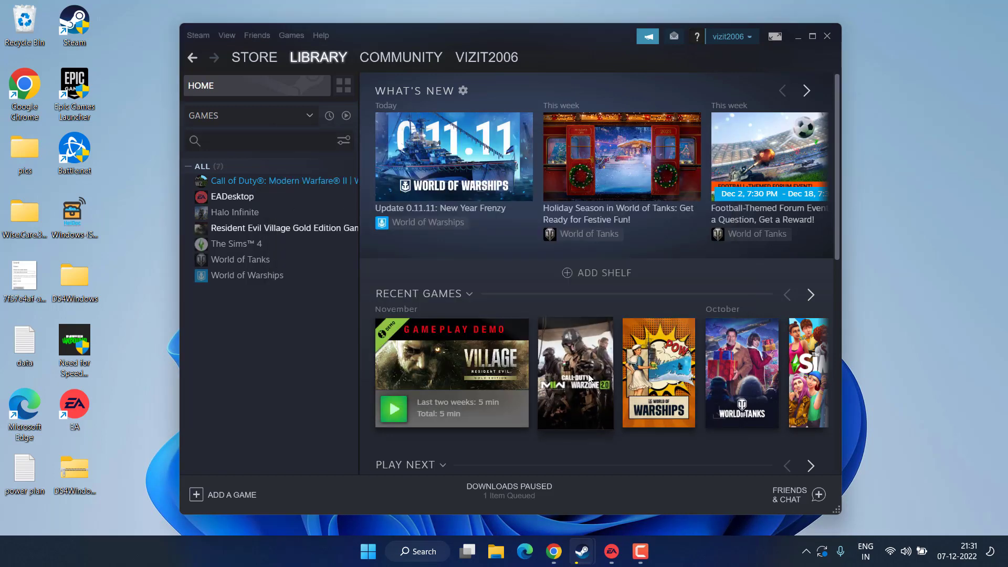
click(245, 200)
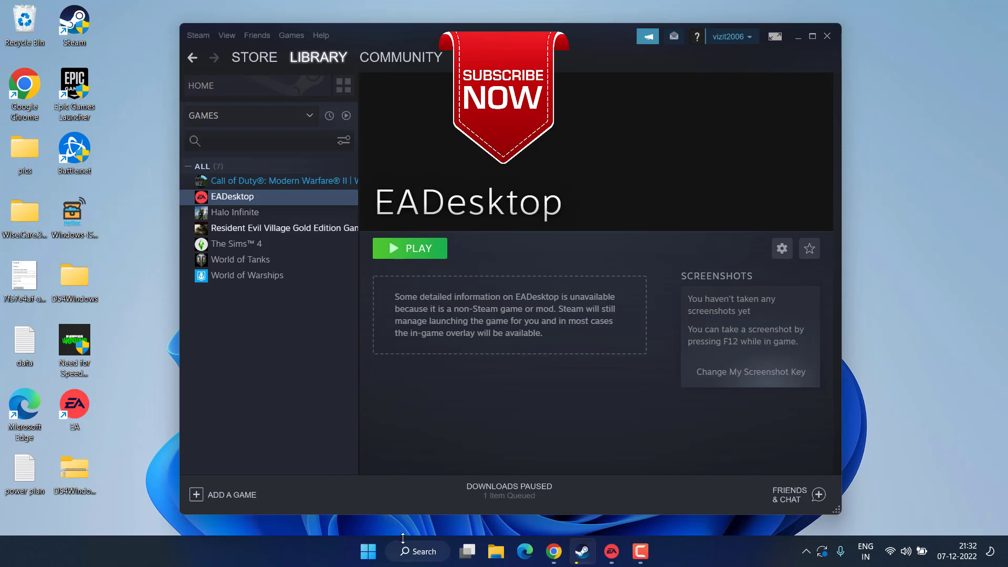
- Close the Steam window
click(829, 35)
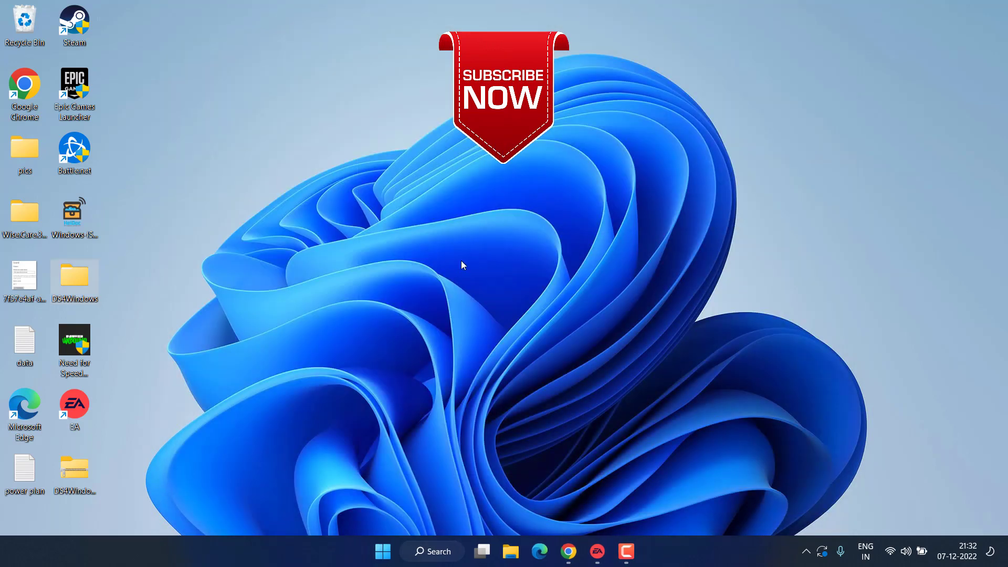